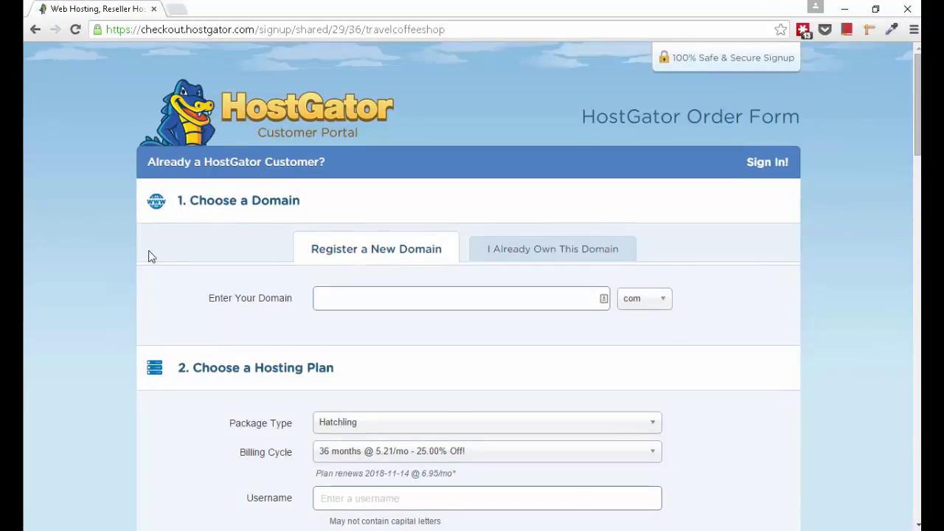
Step: Enter the already-owned domain timhieumaytinh.com and add it as the order's primary domain
left_click(392, 295)
left_click(575, 251)
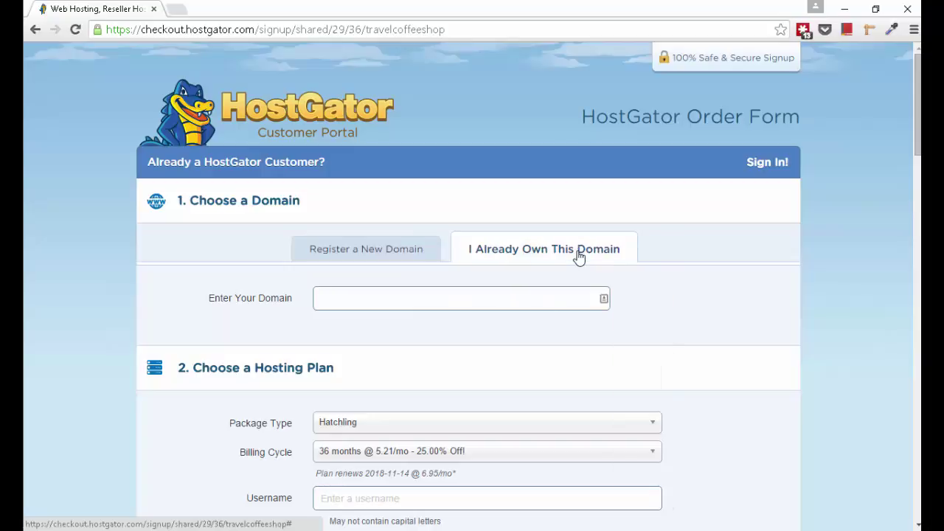
left_click(546, 299)
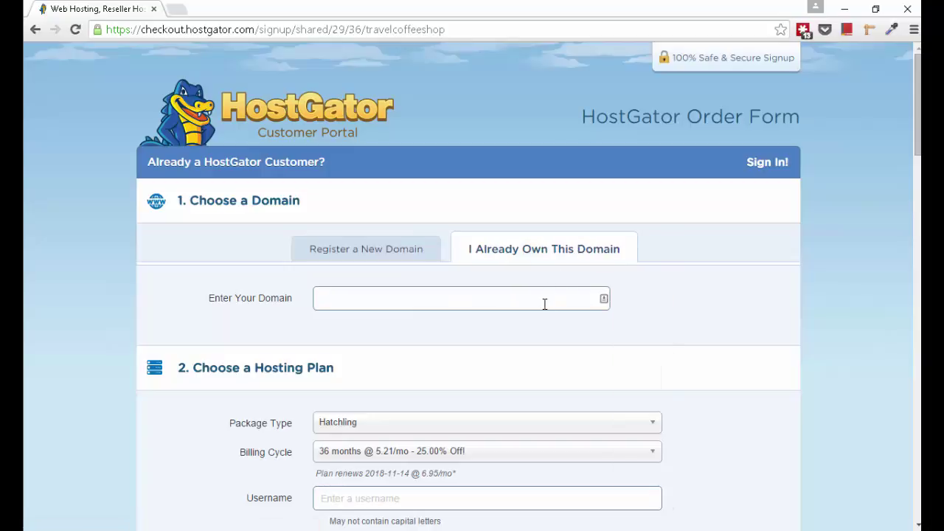
type("timhieumaytinh.com")
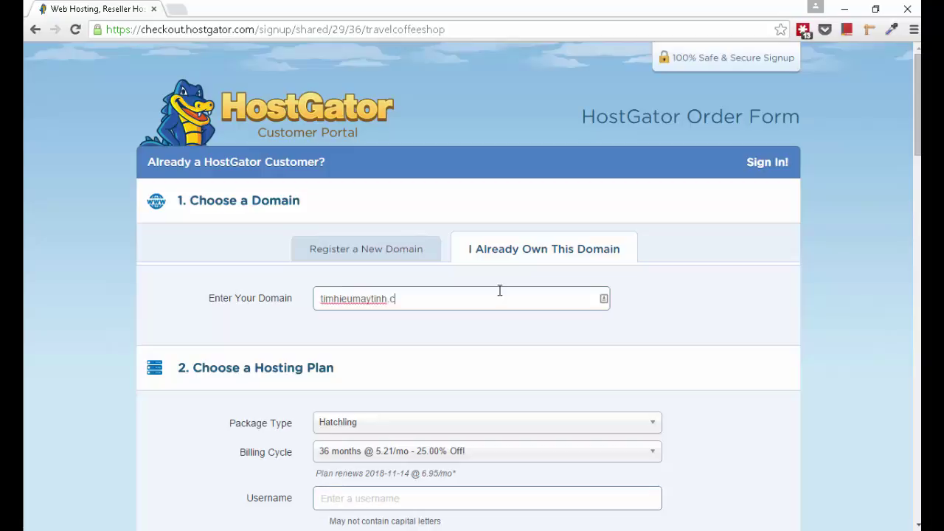
left_click(671, 345)
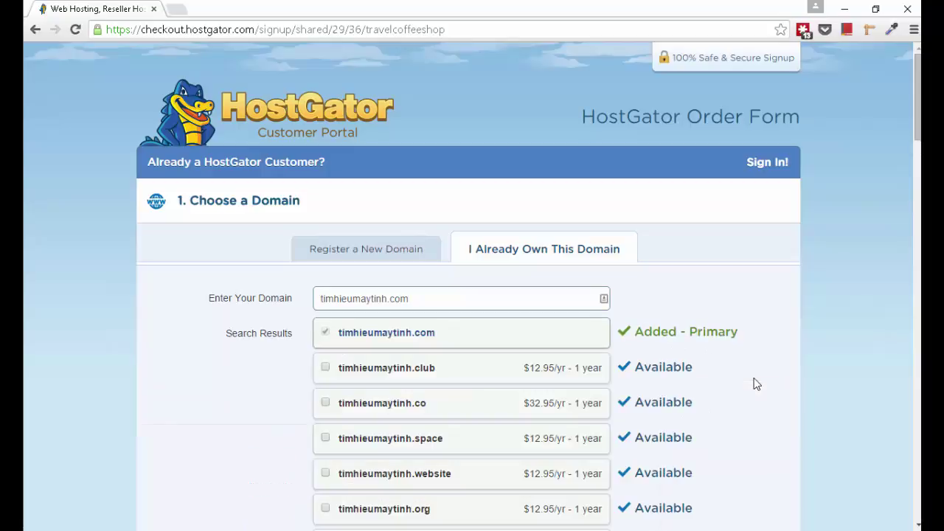
scroll(759, 377, "down", 1)
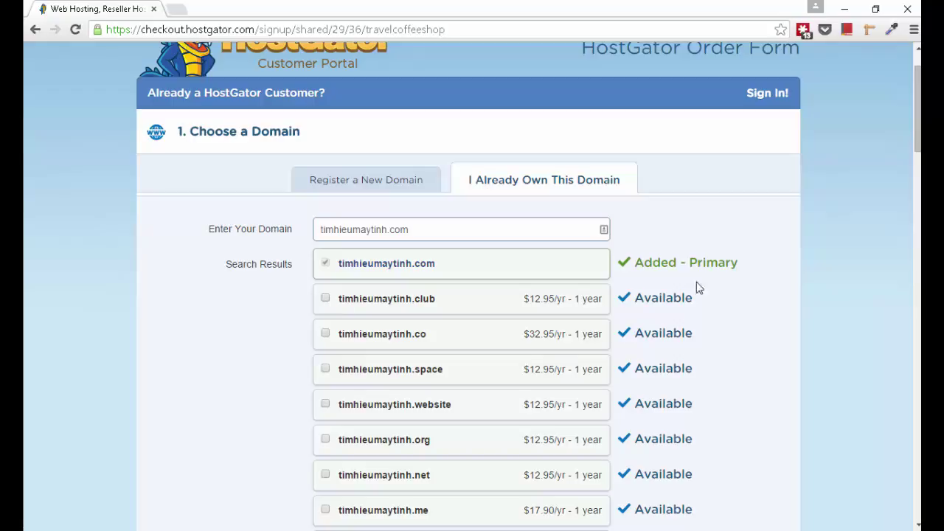
scroll(775, 291, "down", 1)
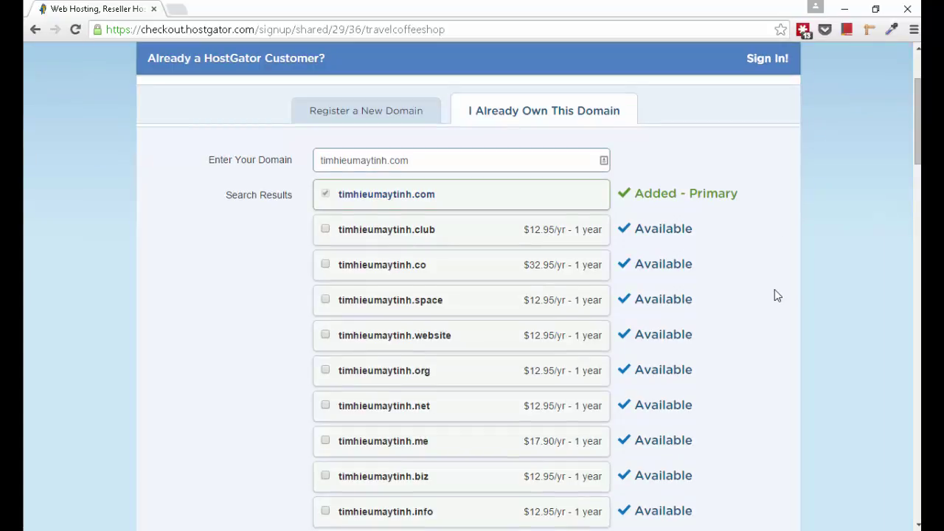
scroll(774, 295, "down", 6)
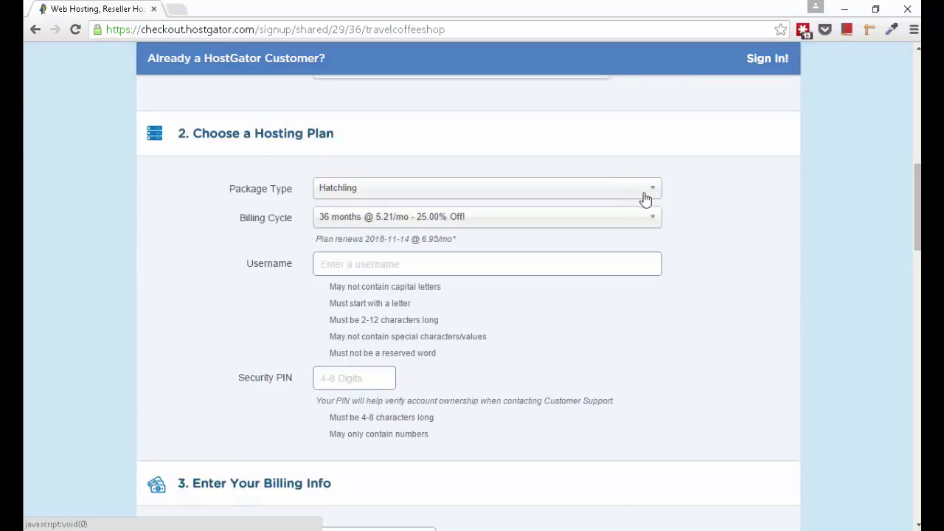
Step: Keep the Hatchling package and set billing to 12 months @ 6.71/mo
left_click(644, 196)
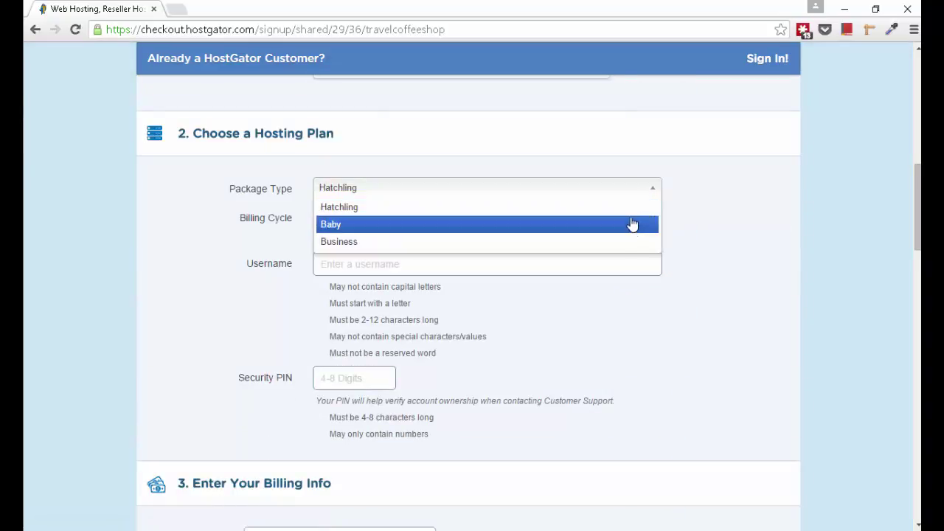
left_click(670, 196)
left_click(640, 193)
left_click(693, 212)
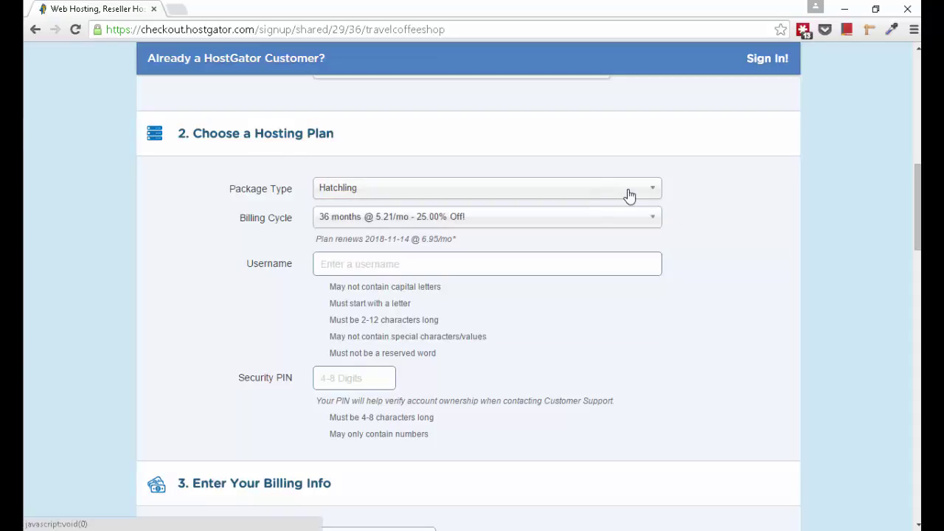
left_click(650, 223)
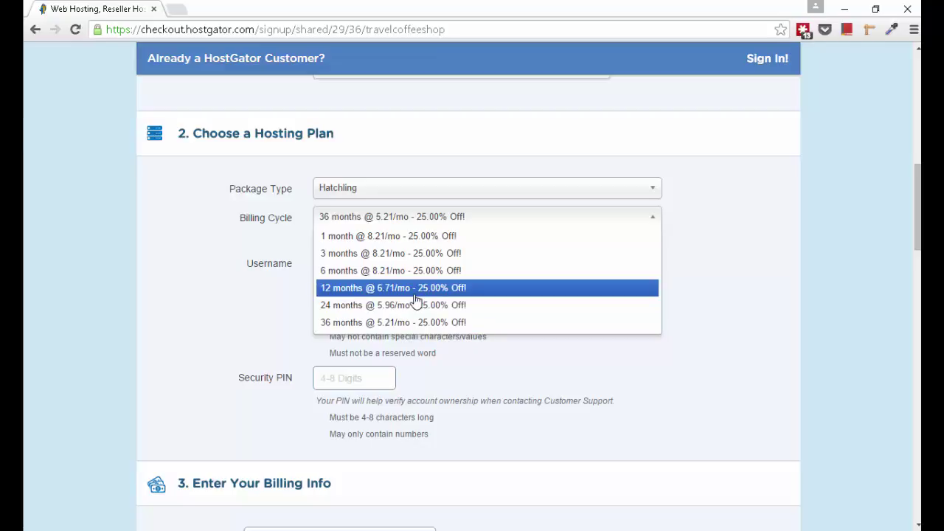
left_click(415, 293)
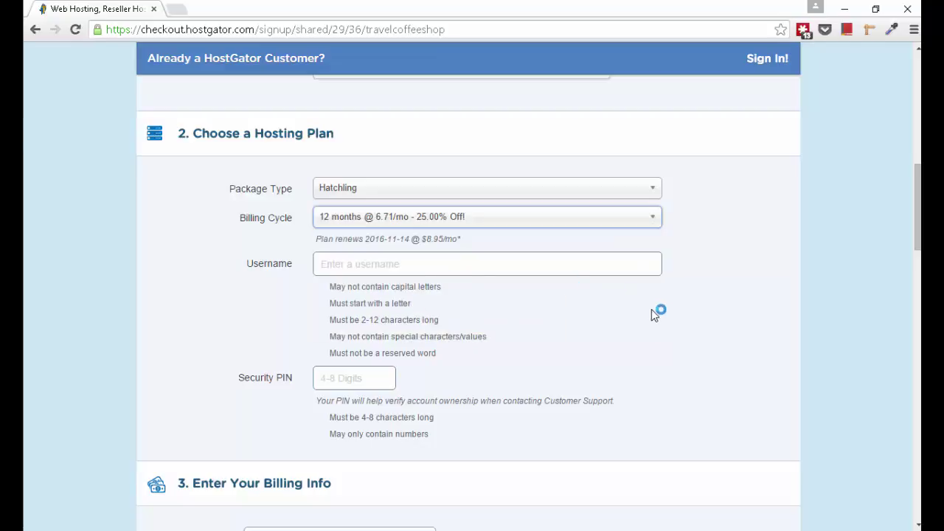
Step: Enter a username trimmed to meet the 12-character limit
left_click(562, 272)
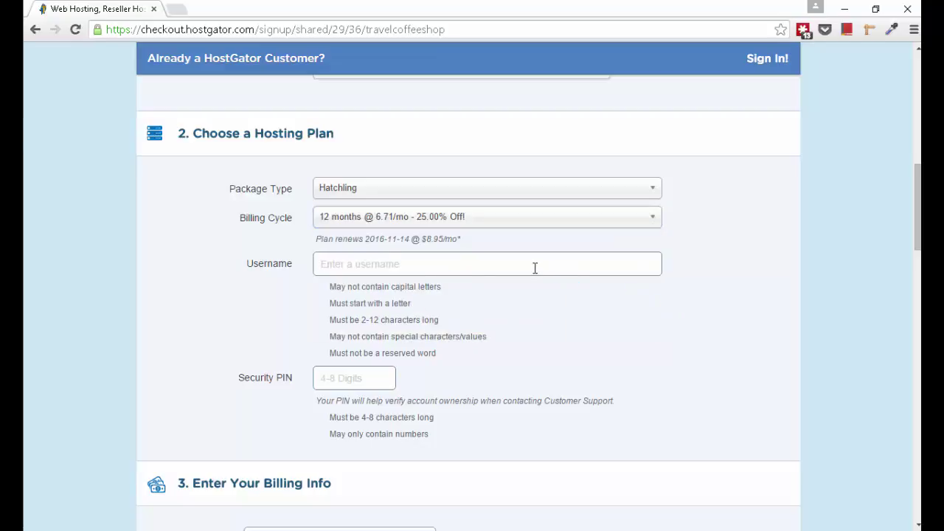
type("timhieuma")
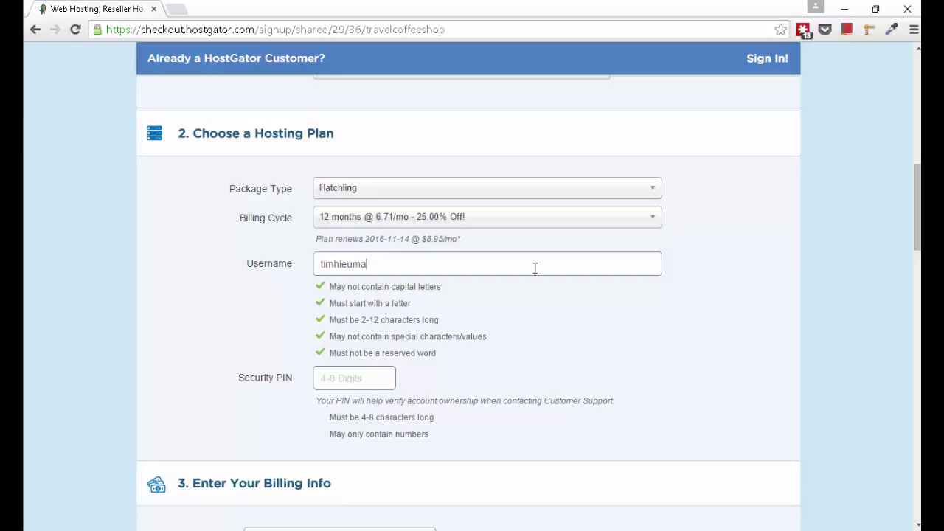
type("ytinh")
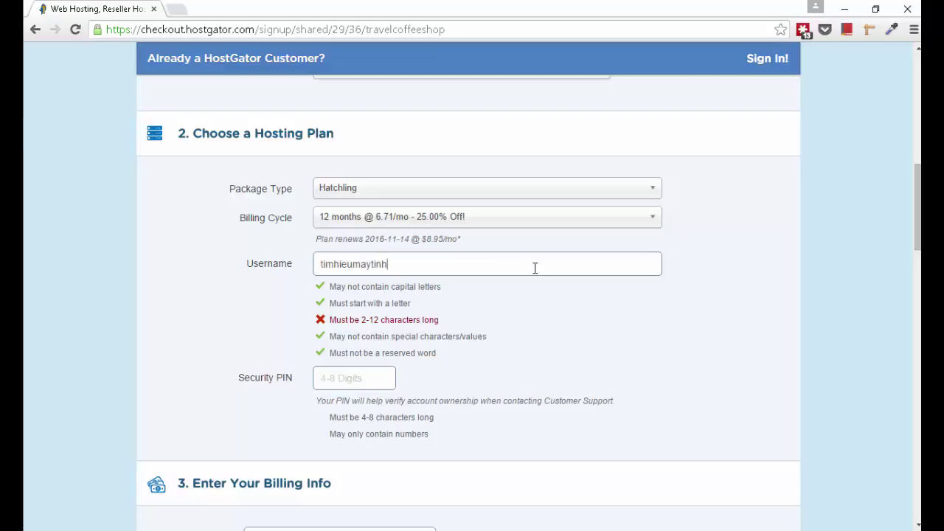
key("BackSpace")
key("BackSpace")
key("BackSpace")
key("BackSpace")
key("BackSpace")
key("BackSpace")
key("BackSpace")
key("BackSpace")
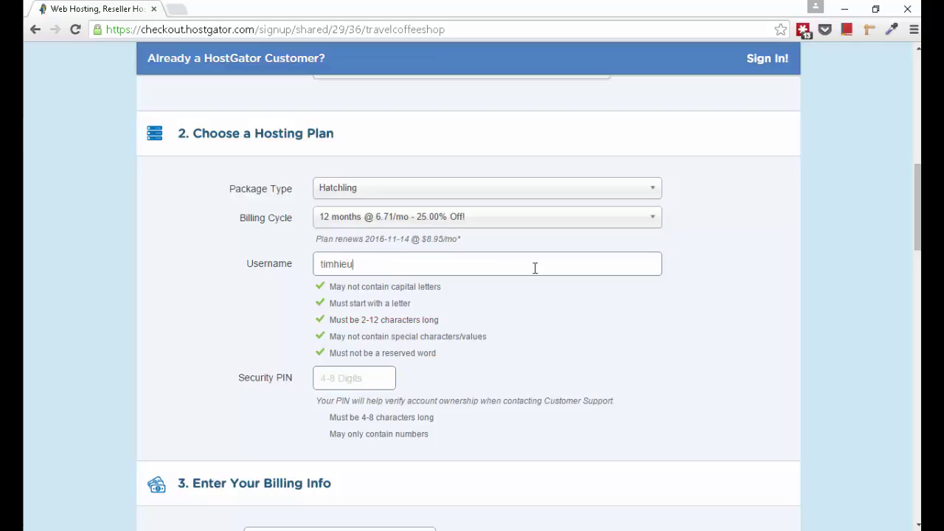
type("u")
scroll(535, 268, "down", 1)
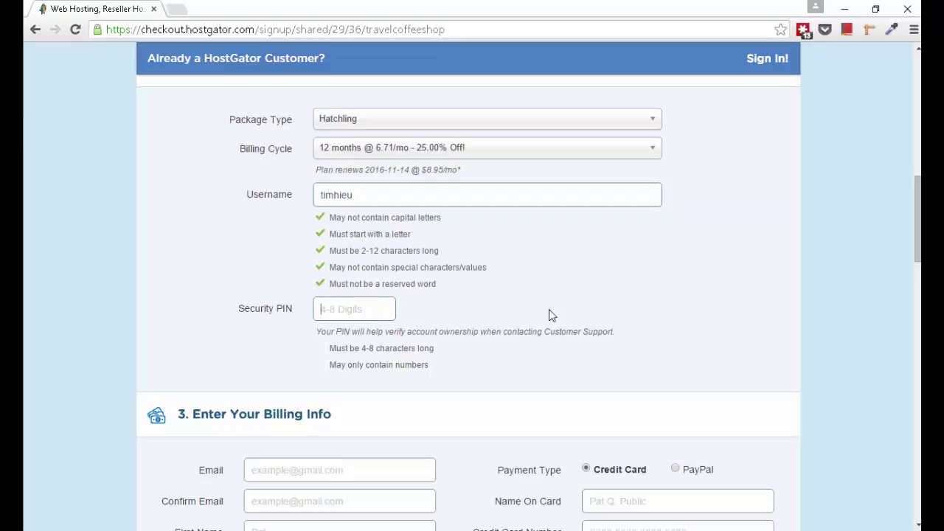
Step: Enter a four-digit security PIN and move down to the billing email field
type("1234")
scroll(517, 318, "down", 3)
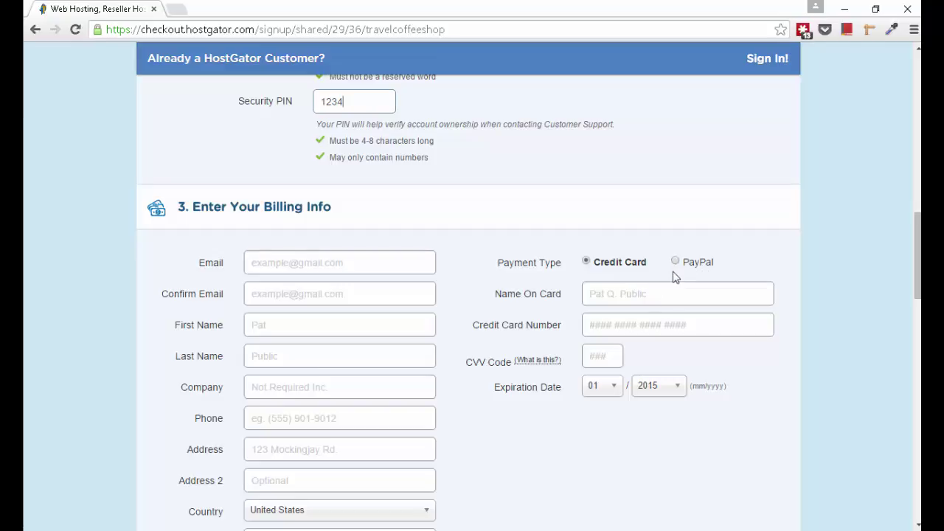
scroll(668, 301, "down", 1)
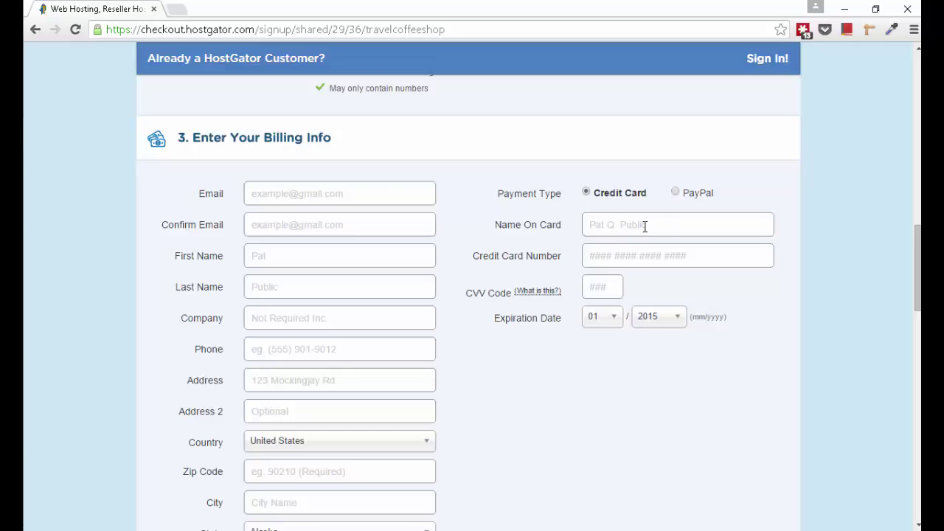
left_click(629, 254)
left_click(605, 292)
left_click(363, 191)
Step: Untick the SiteLock and CodeGuard add-on services
scroll(496, 356, "down", 5)
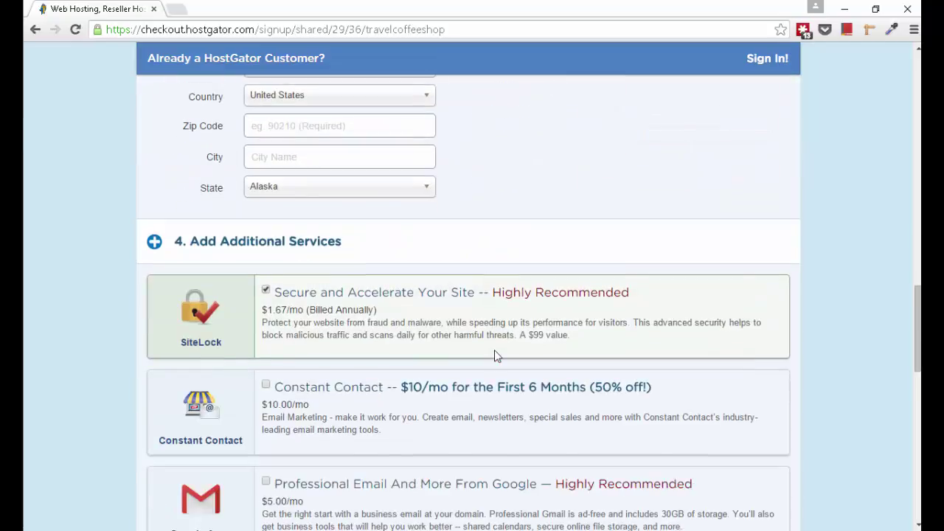
scroll(516, 273, "up", 6)
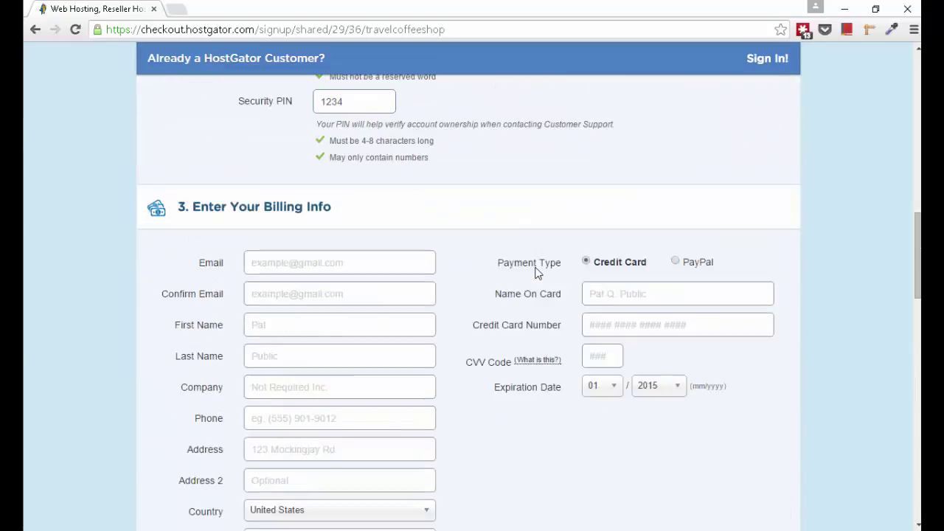
scroll(536, 273, "down", 2)
scroll(536, 275, "down", 4)
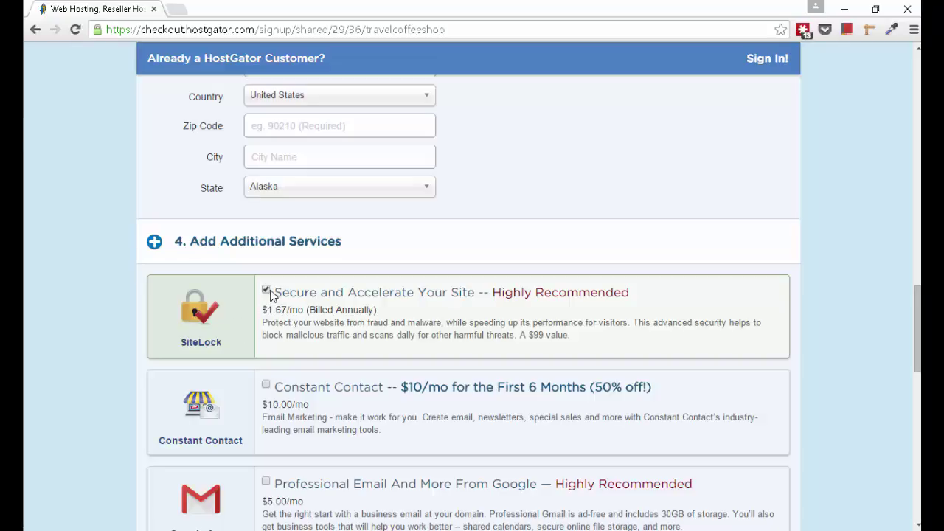
scroll(270, 295, "up", 1)
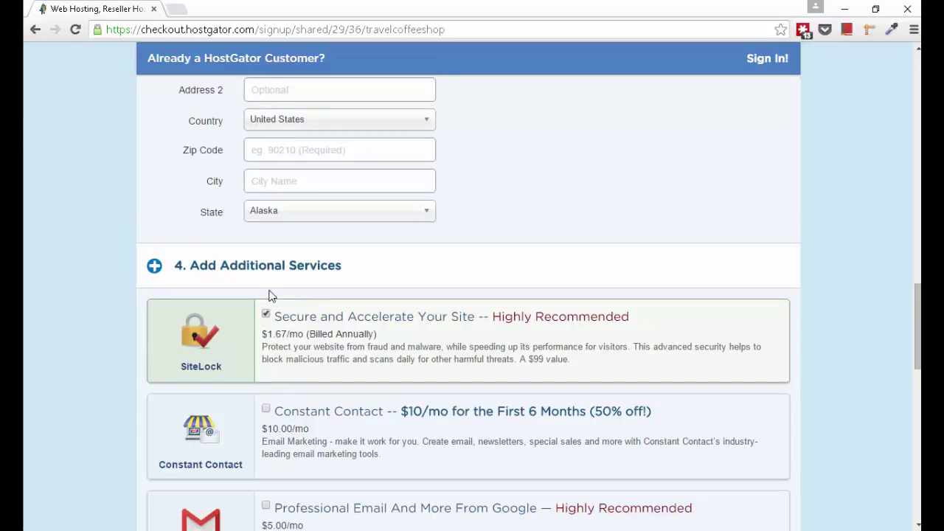
left_click(266, 314)
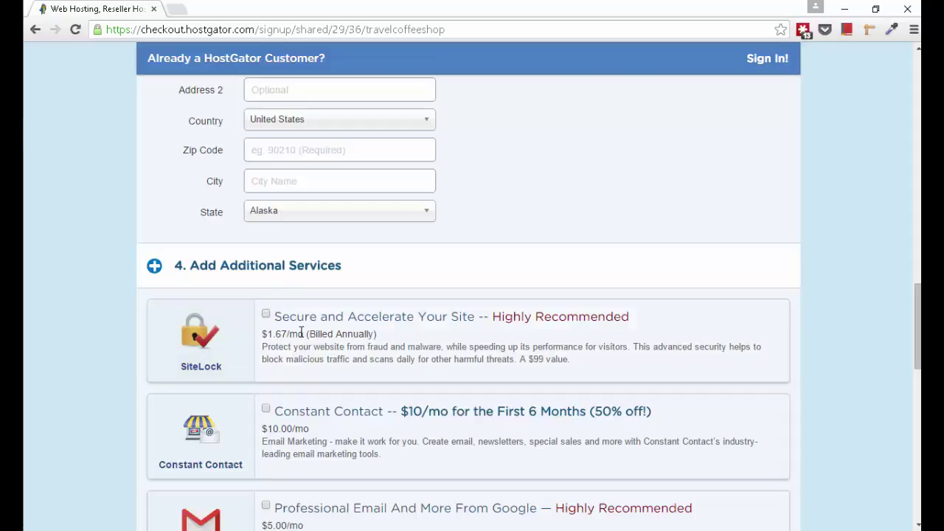
scroll(301, 332, "down", 3)
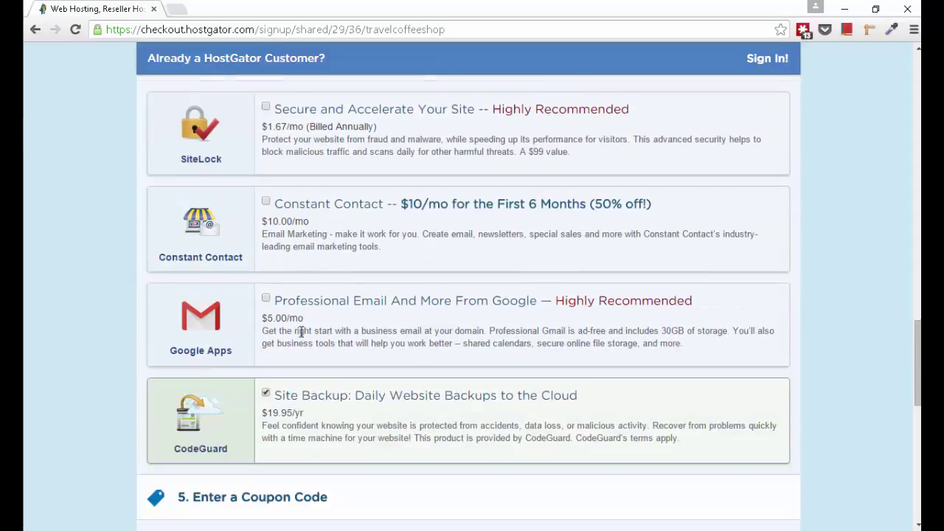
left_click(267, 396)
scroll(371, 385, "down", 2)
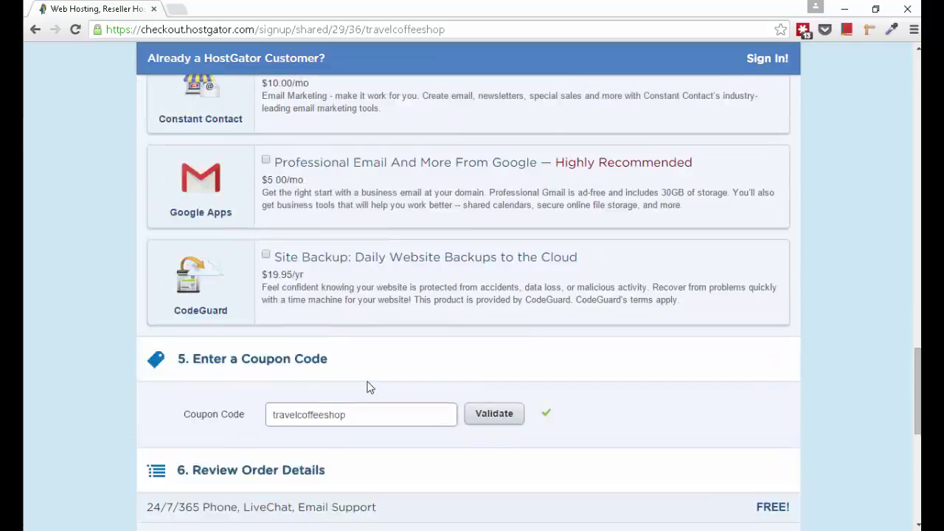
scroll(370, 387, "down", 1)
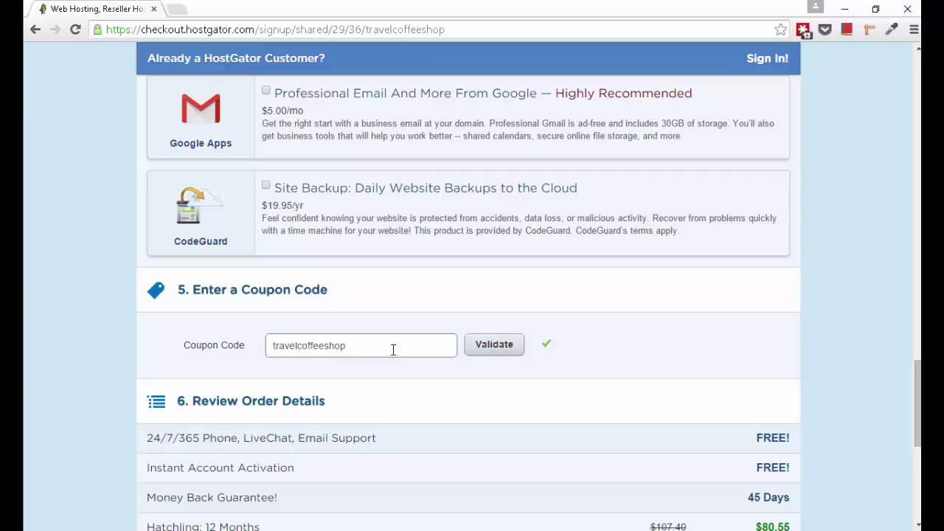
left_click_drag(351, 342, 268, 339)
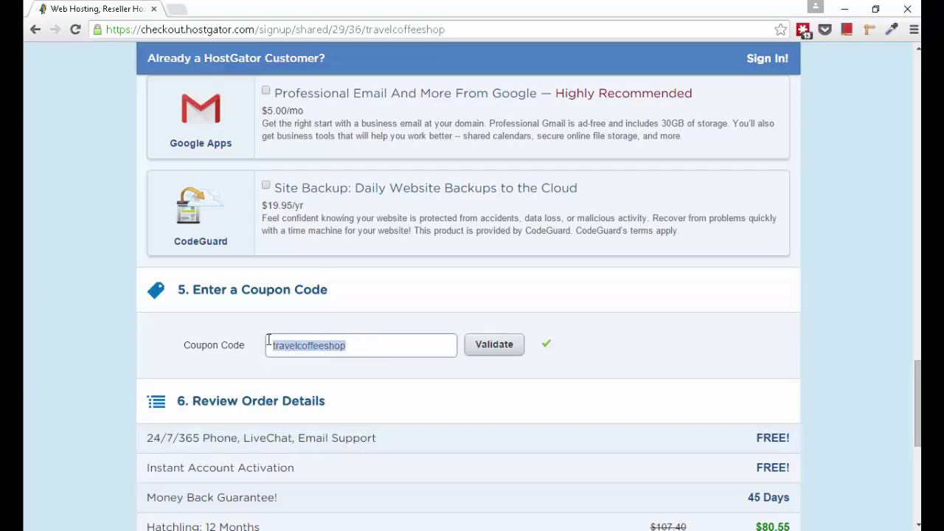
left_click(394, 347)
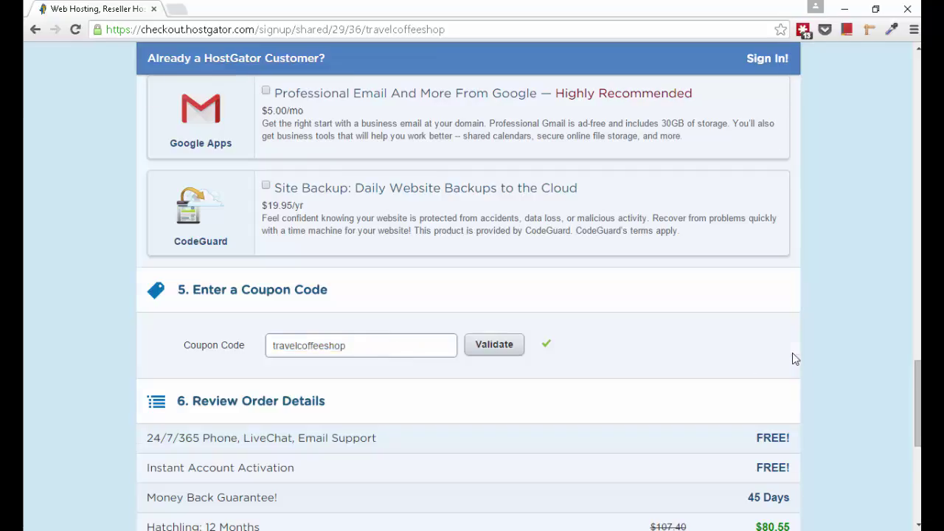
scroll(792, 353, "down", 3)
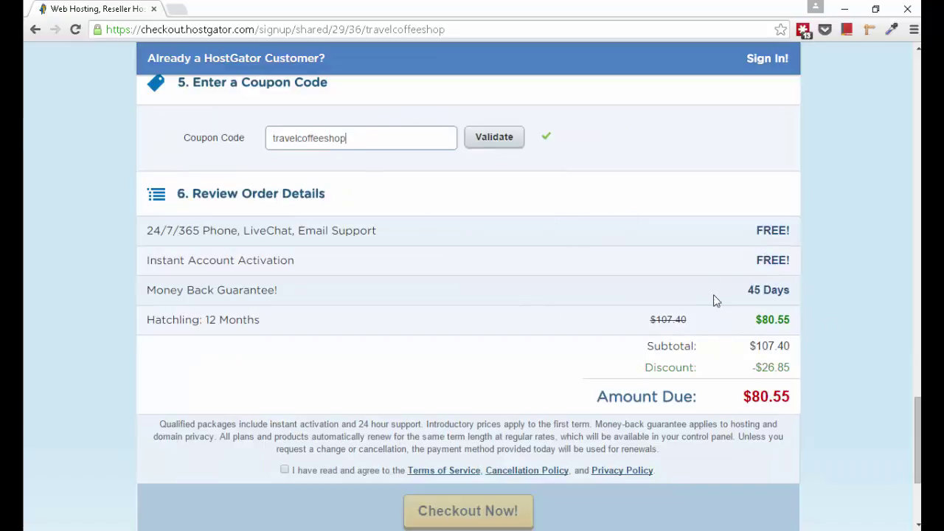
left_click_drag(744, 396, 787, 399)
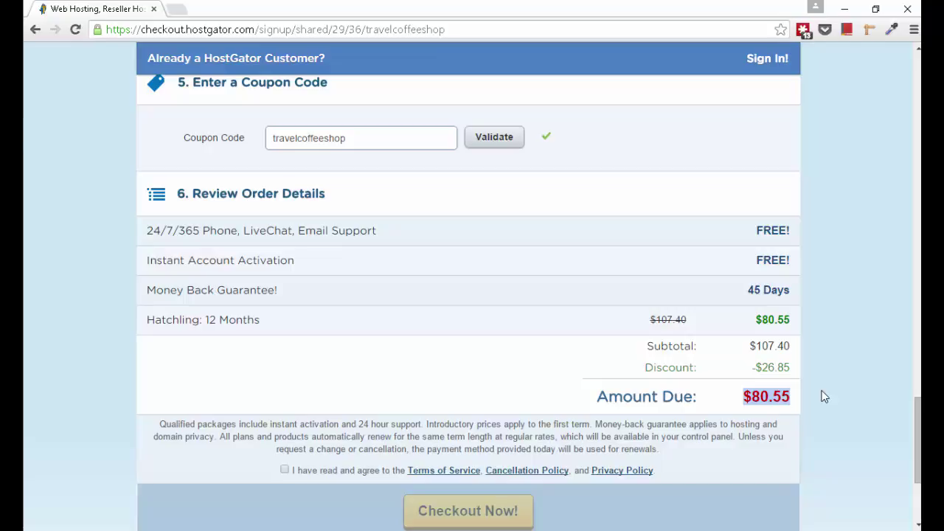
scroll(824, 396, "up", 15)
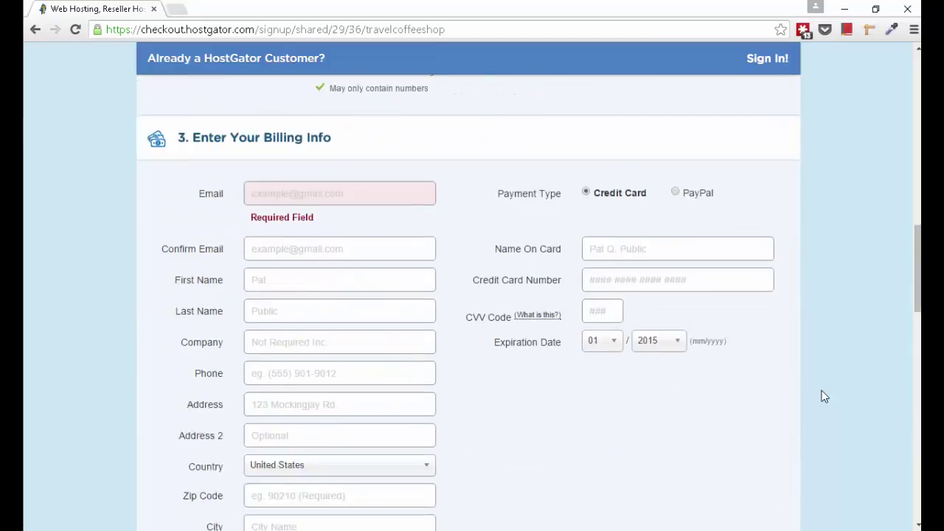
scroll(824, 396, "down", 2)
scroll(824, 396, "up", 2)
scroll(586, 358, "down", 12)
scroll(573, 393, "down", 4)
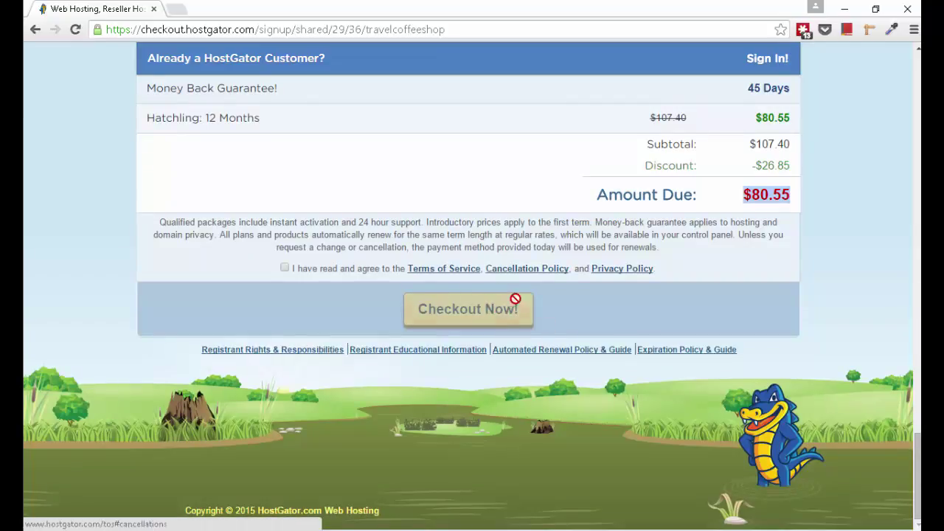
scroll(774, 373, "up", 12)
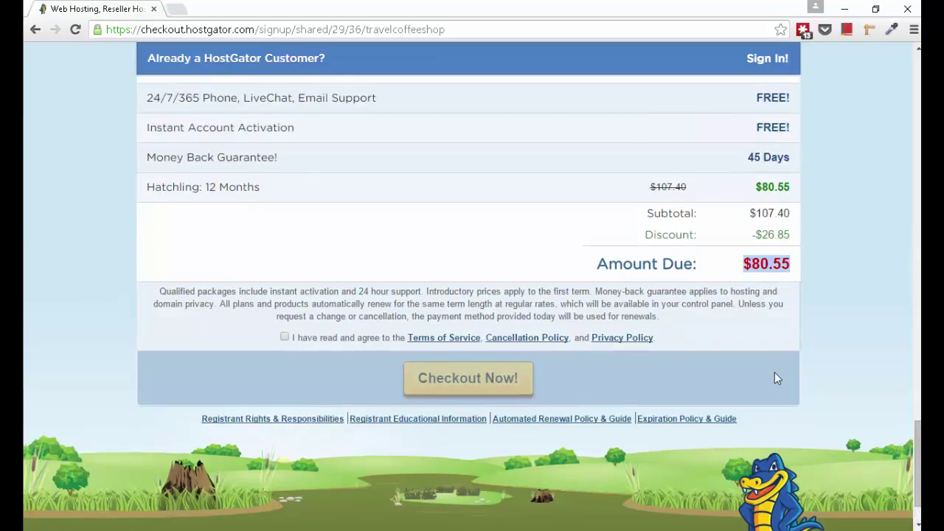
scroll(775, 378, "up", 3)
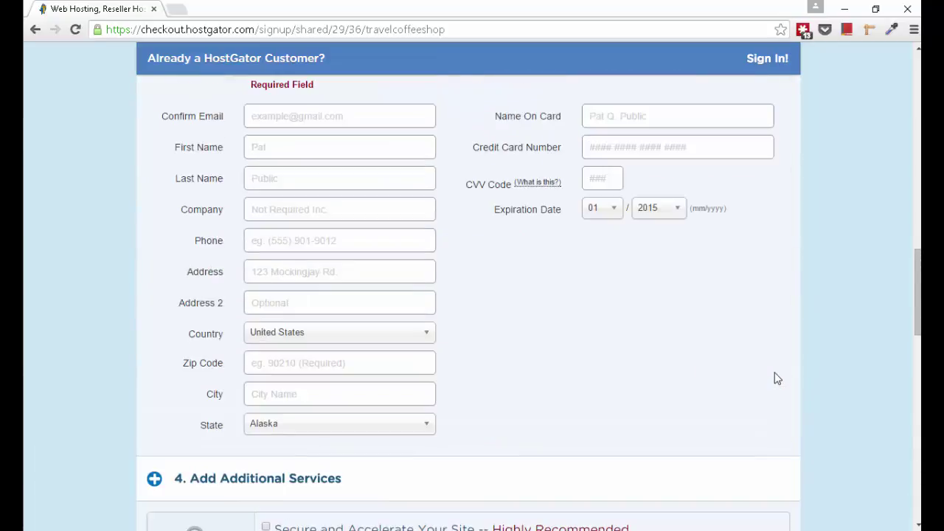
scroll(776, 378, "up", 1)
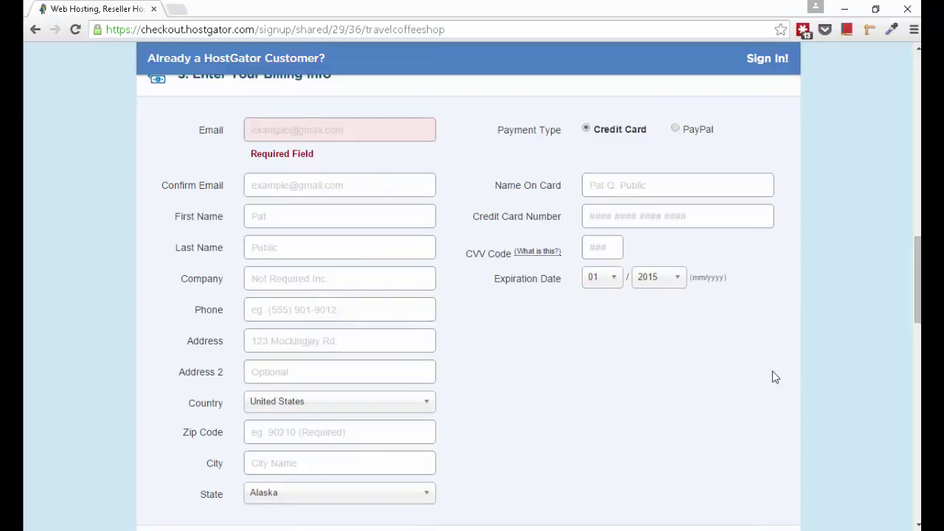
Step: Put the cursor in the billing Email field
left_click(281, 129)
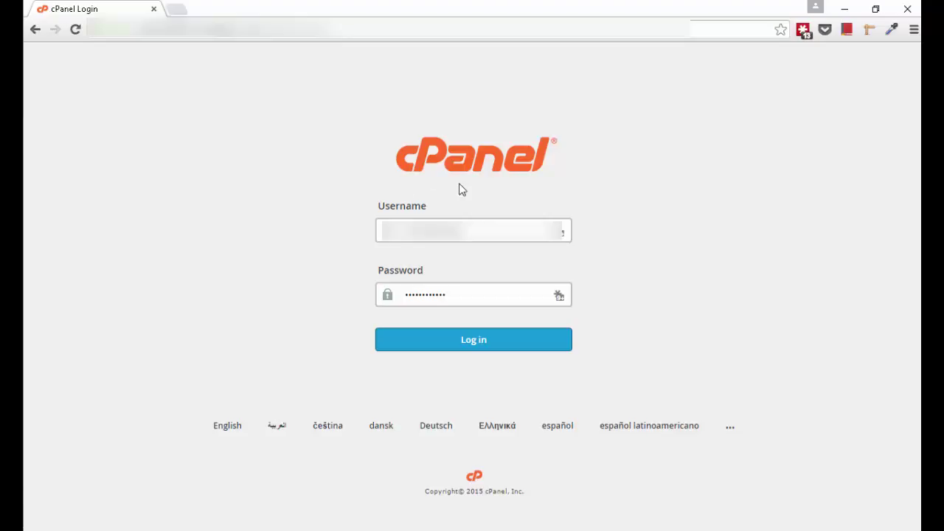
Step: Log in to cPanel and close the 'Please take our survey' popup
left_click(514, 352)
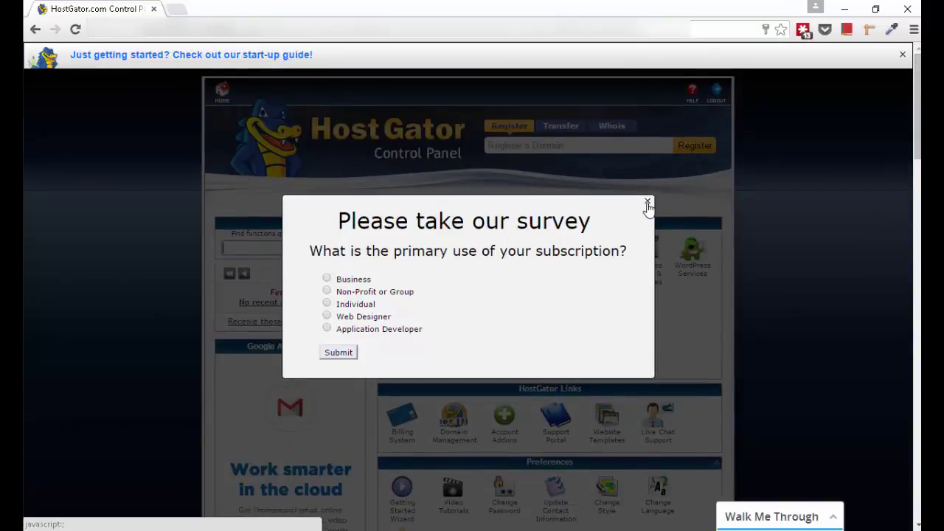
left_click(647, 201)
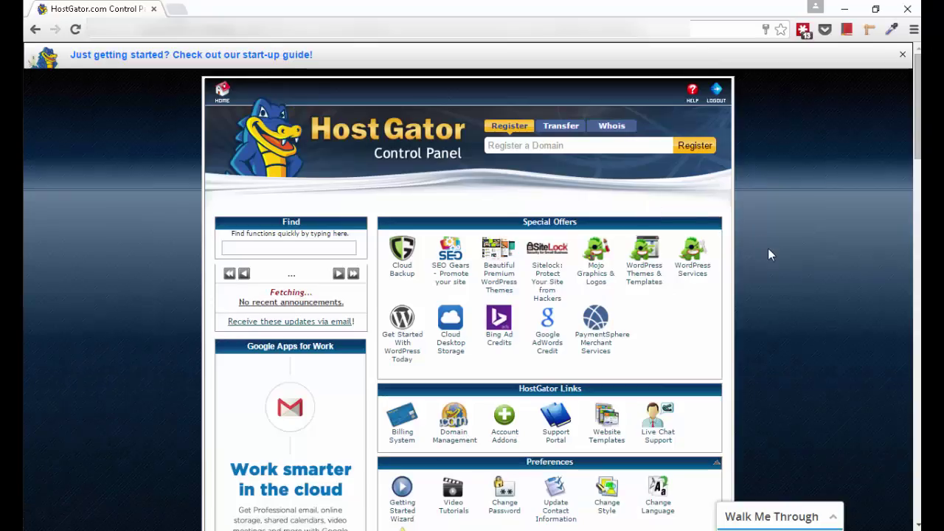